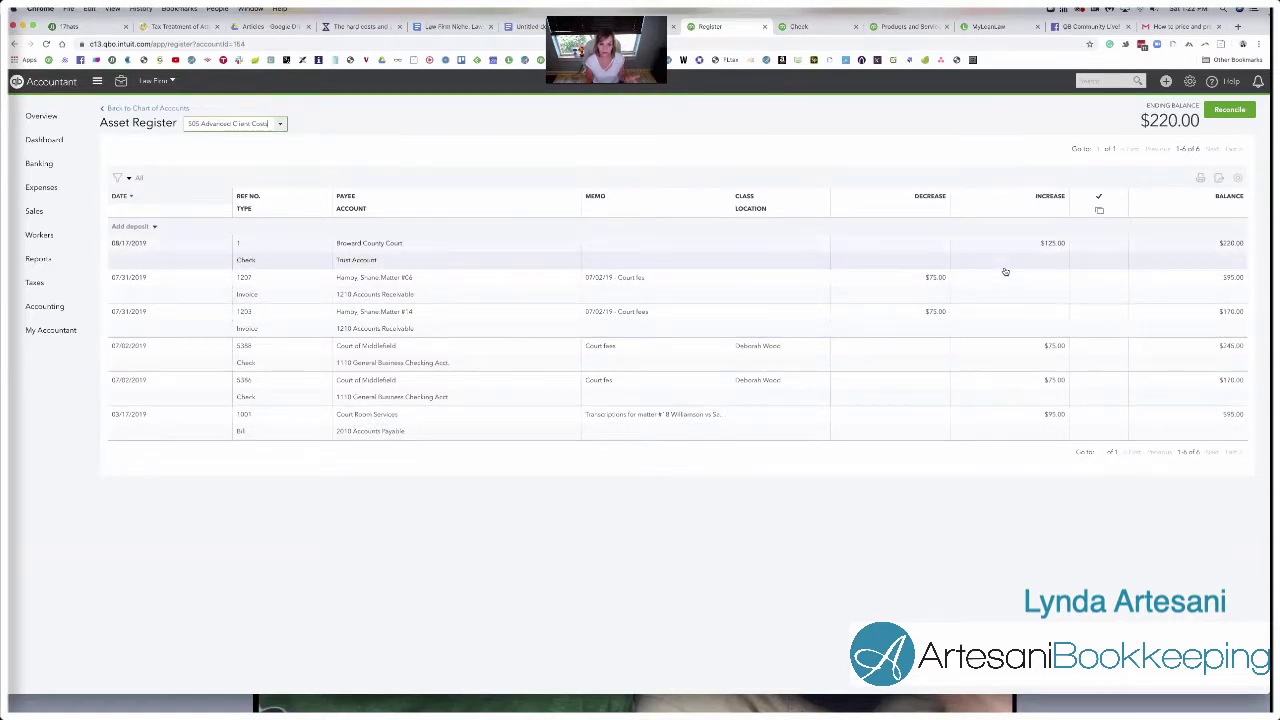
Change the bank account of the $125.00 Broward County Court check to 1110 General Business Checking and save it
click(555, 256)
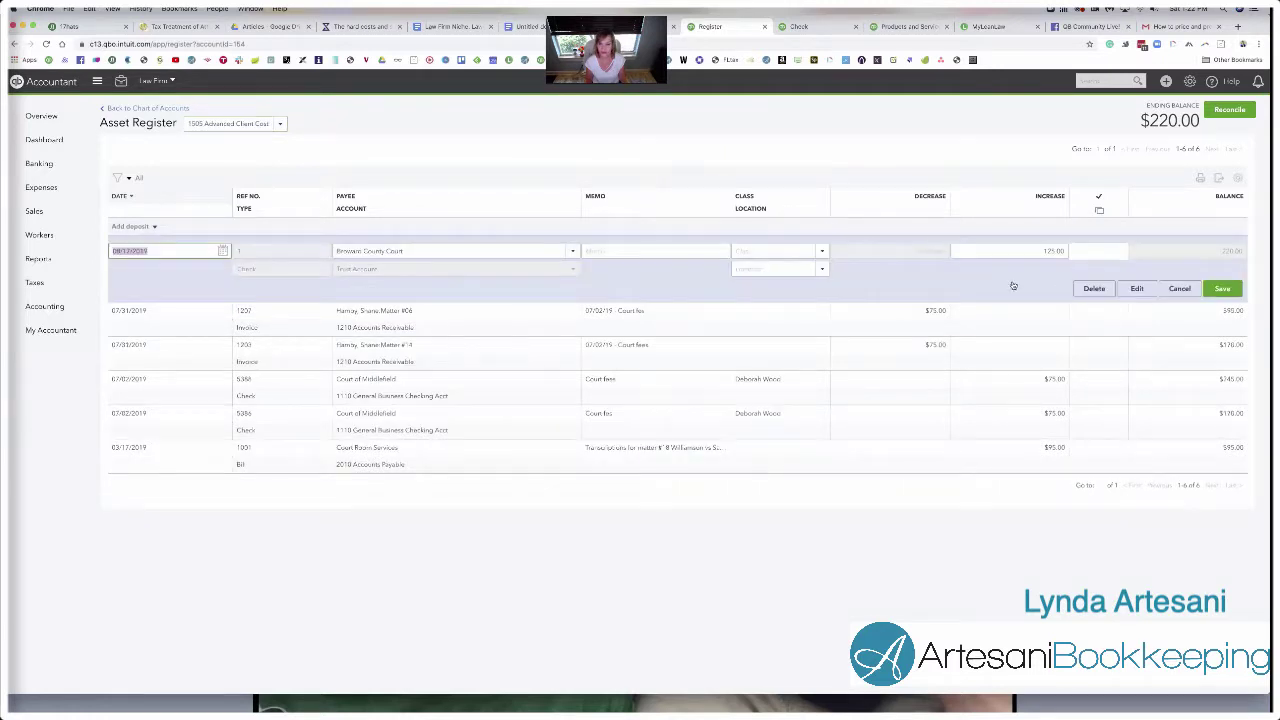
click(1136, 289)
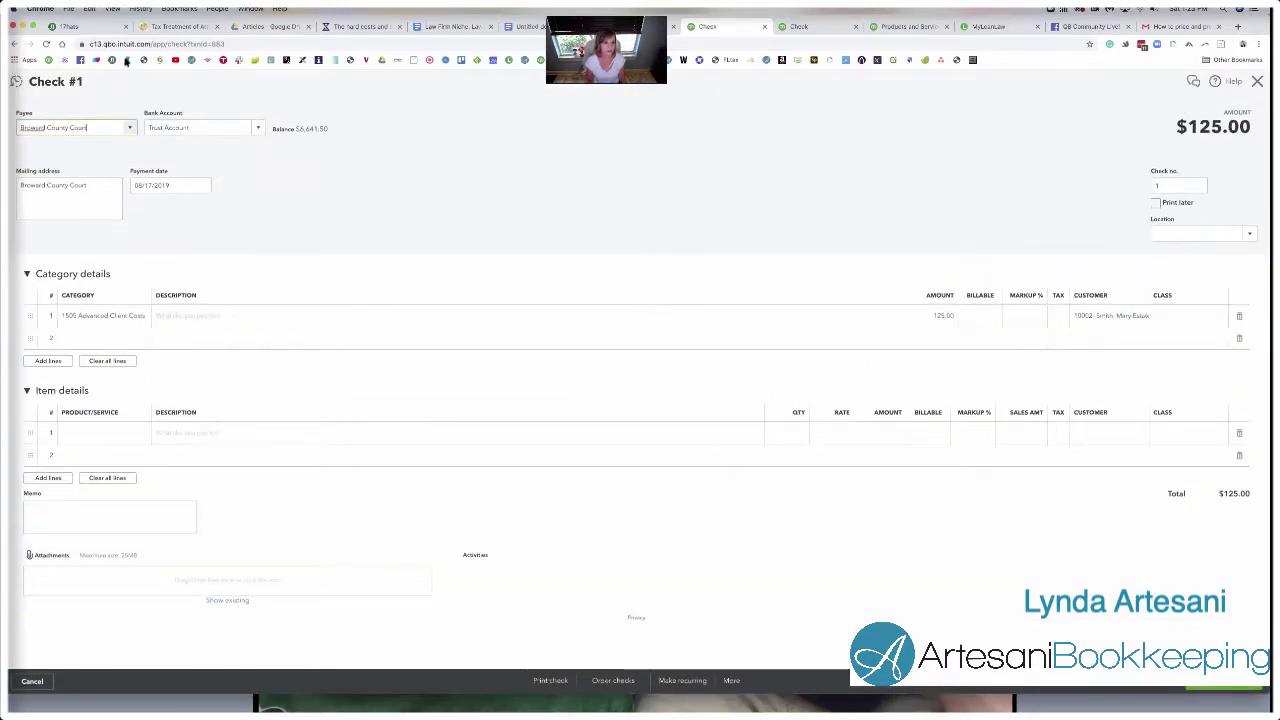
click(258, 128)
click(237, 164)
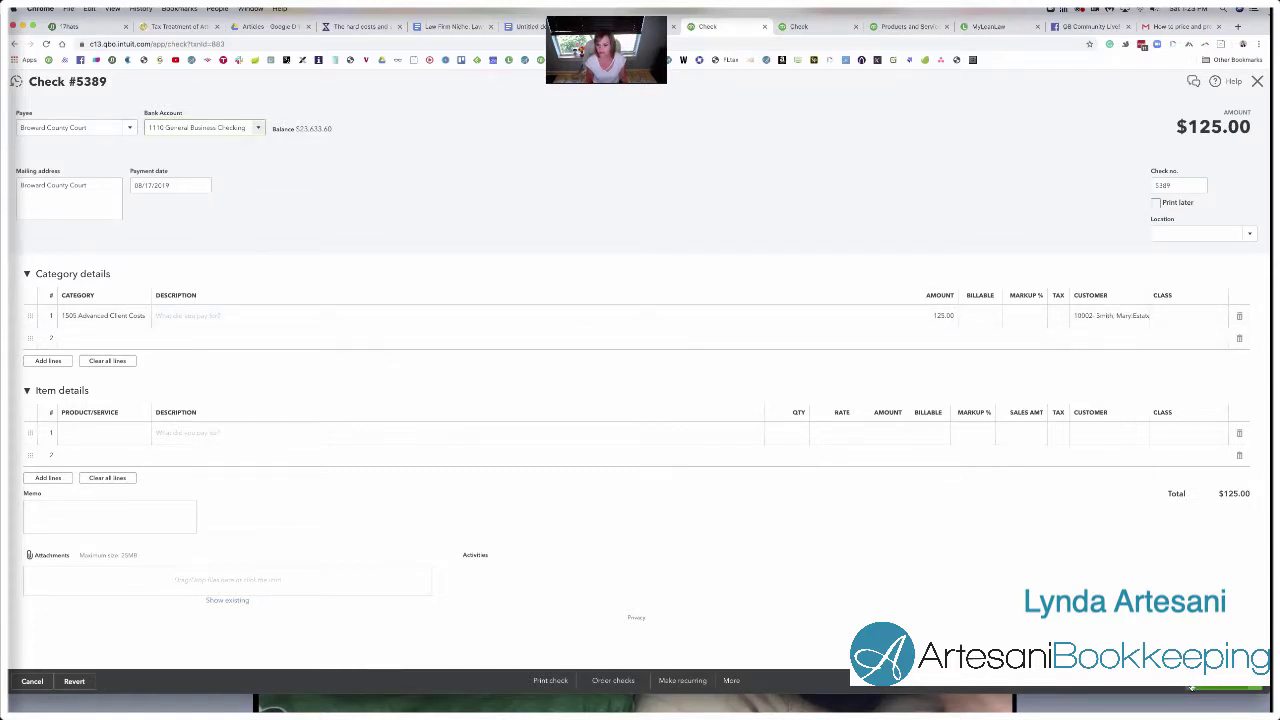
click(1190, 688)
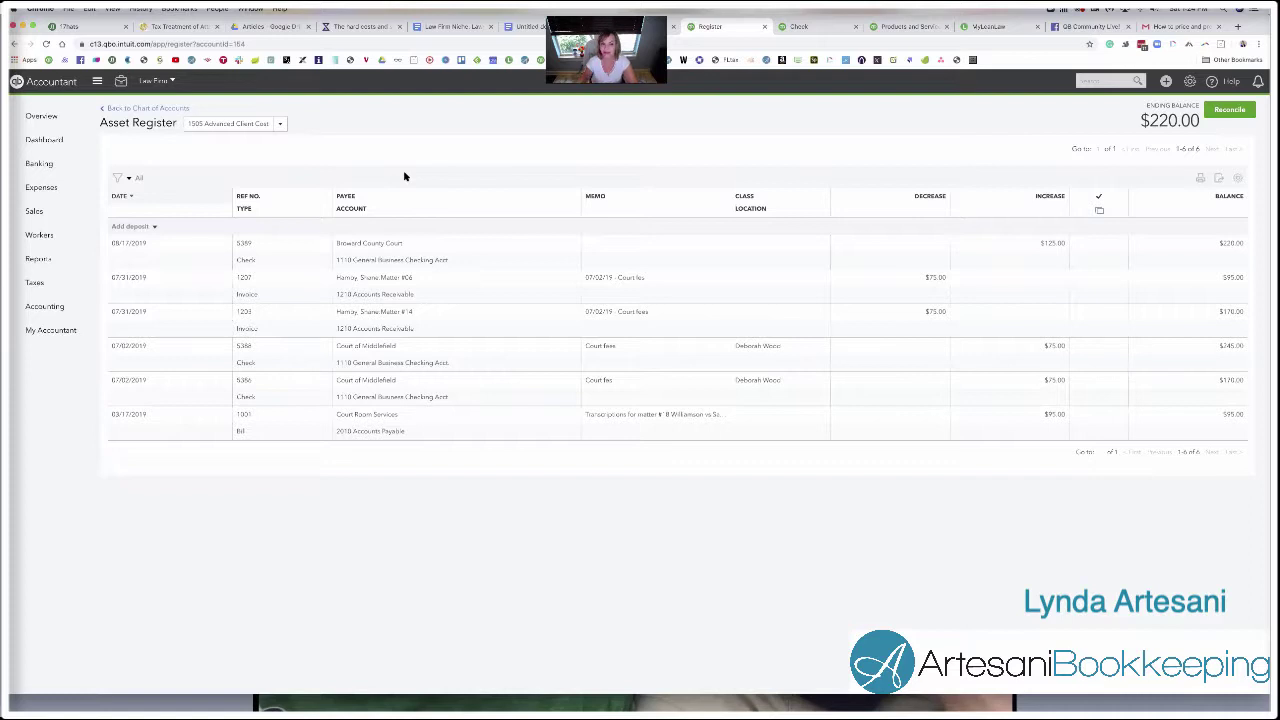
Switch to LeanLaw and start a new expense for client 10002's Estate Planning matter using the Copying template
click(990, 27)
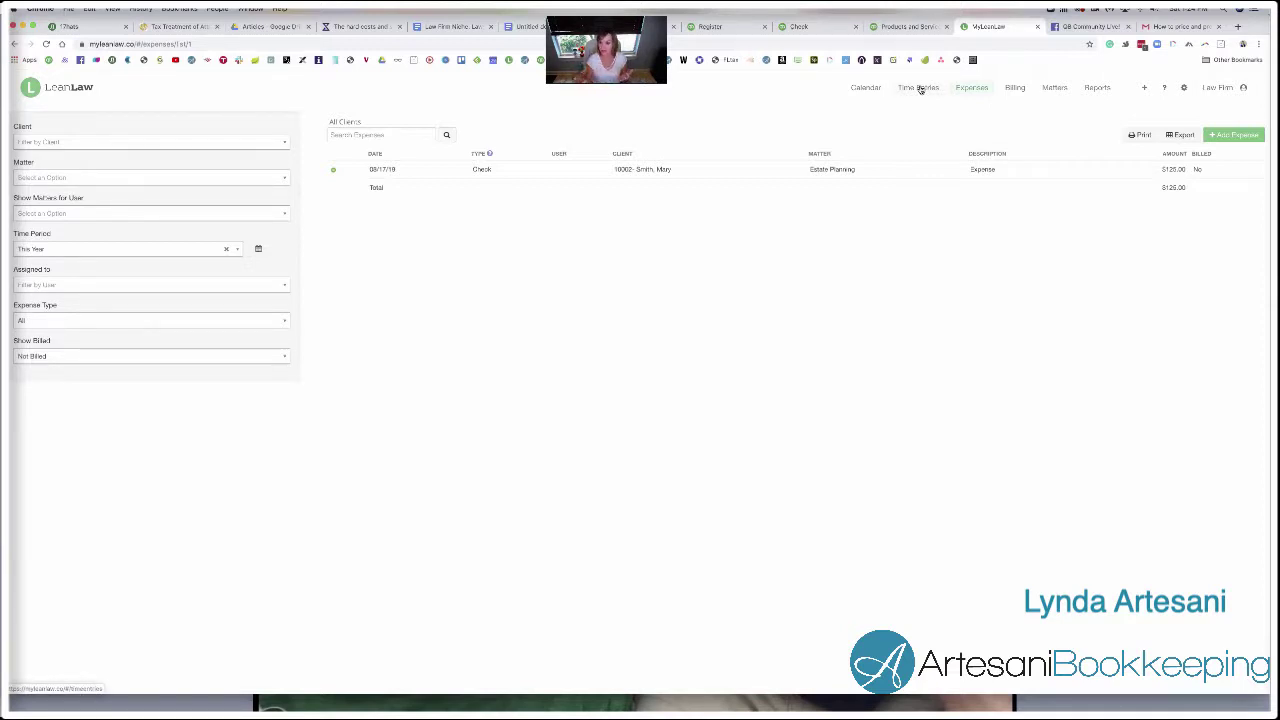
click(1234, 134)
click(606, 227)
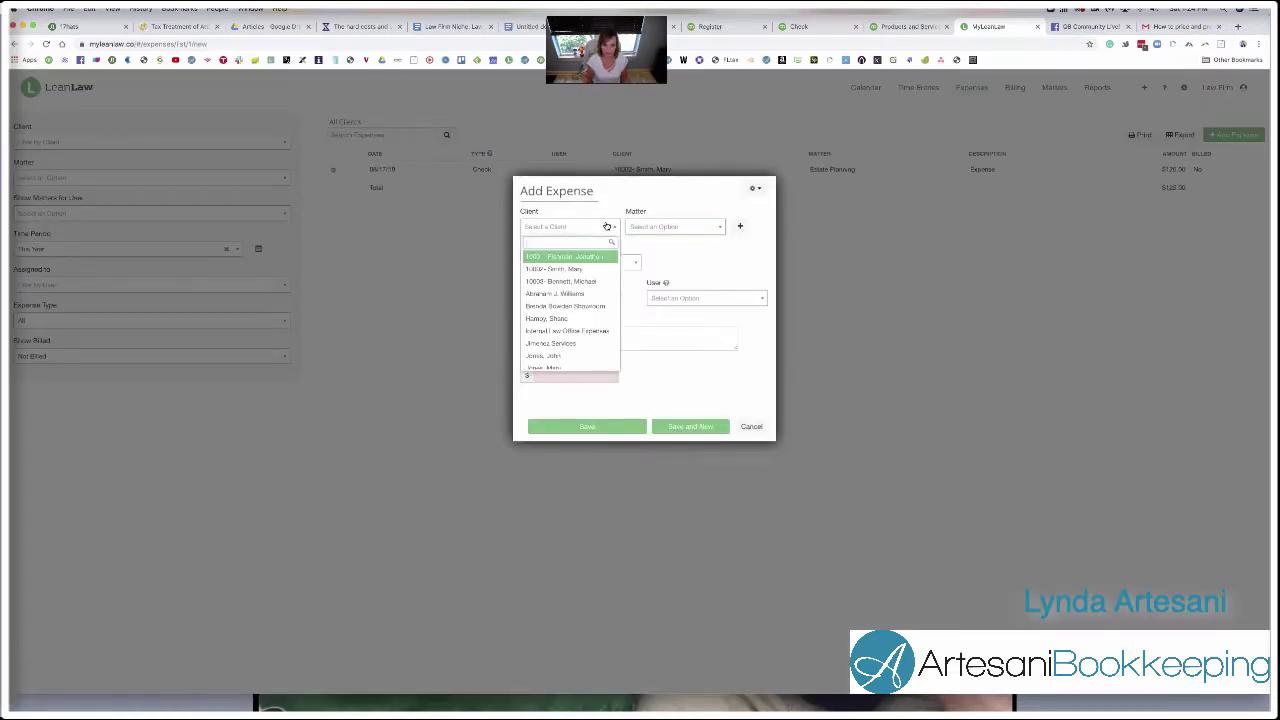
click(590, 269)
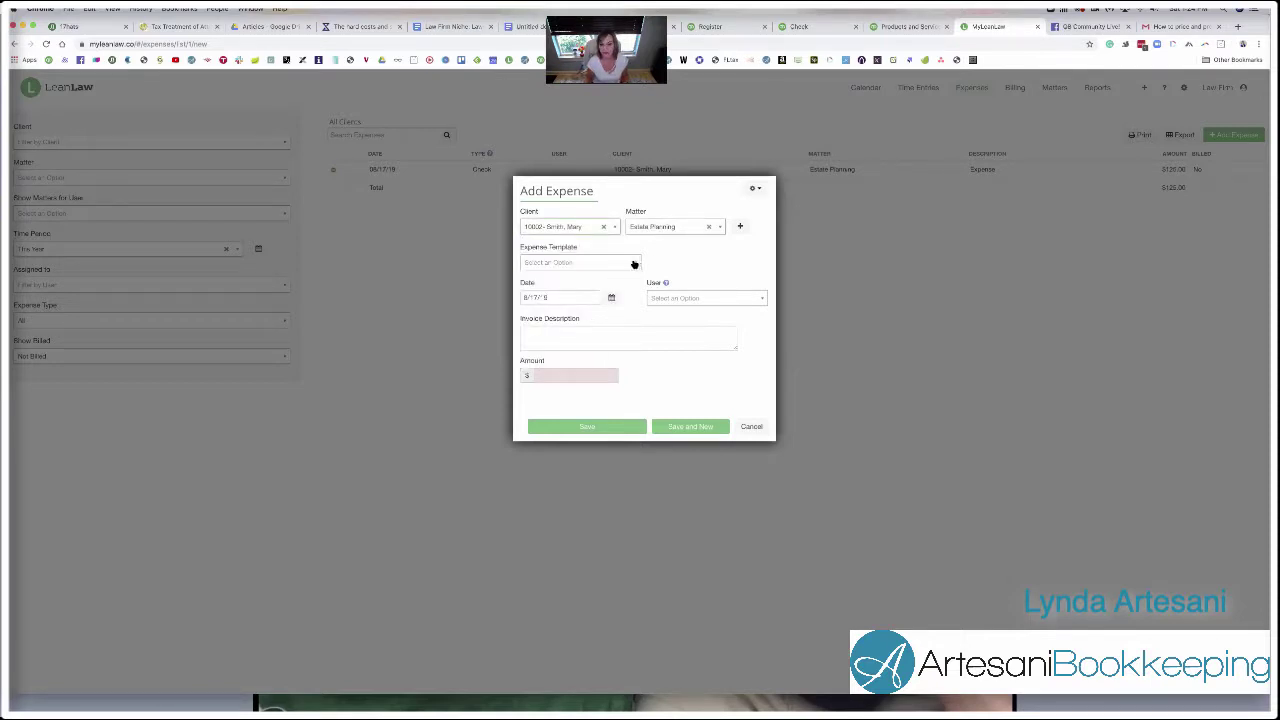
click(634, 264)
click(557, 294)
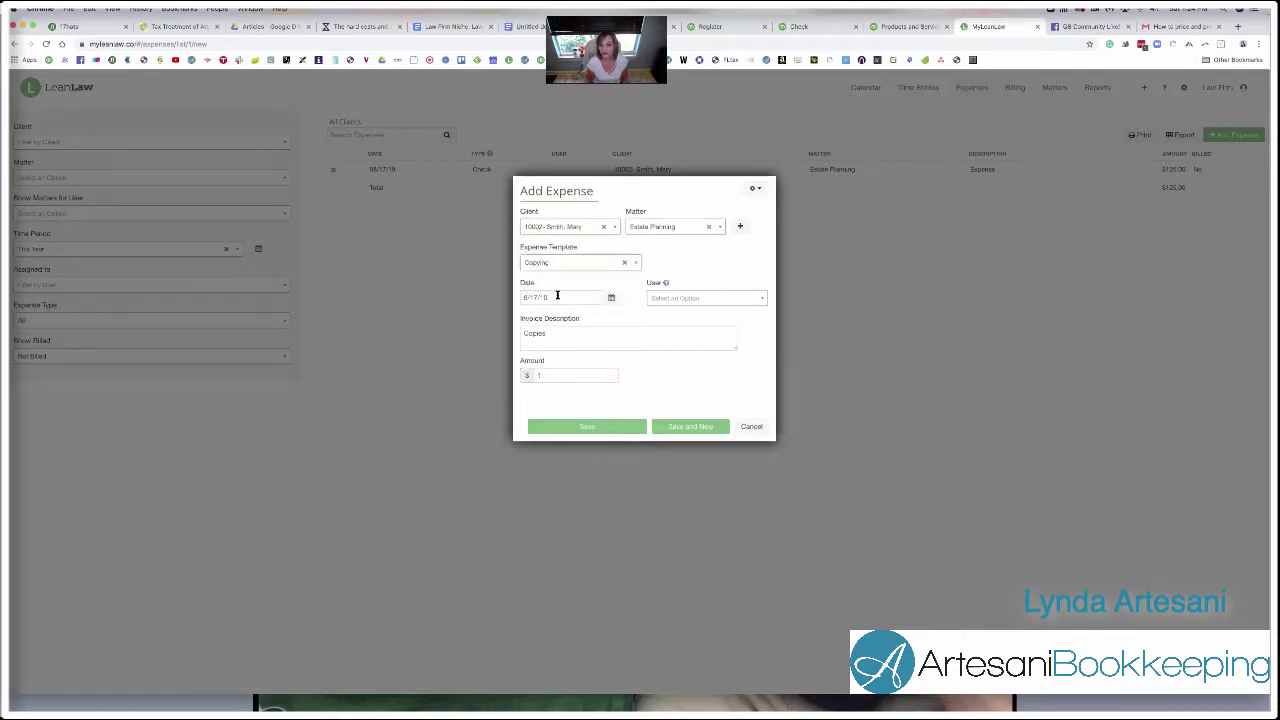
Assign the bookkeeper as the expense's user, set the amount to $5, and save the expense
click(725, 299)
click(690, 328)
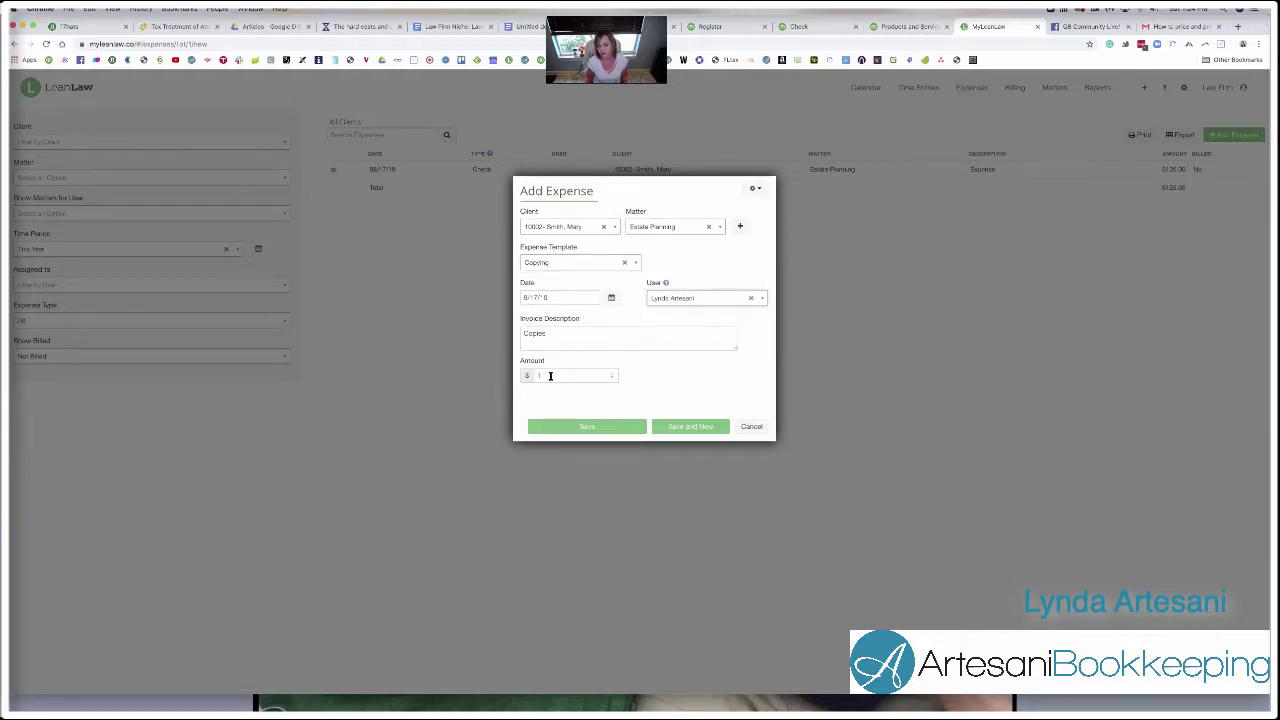
drag(550, 376, 522, 377)
text(5)
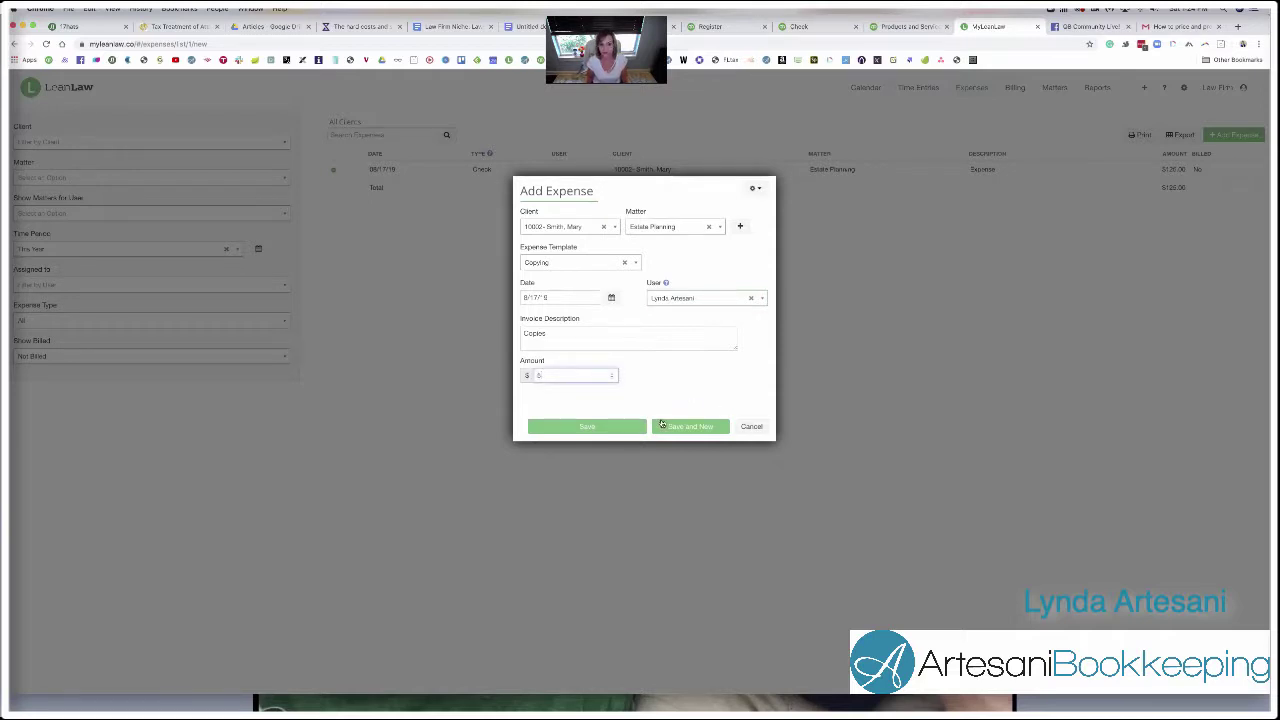
click(600, 426)
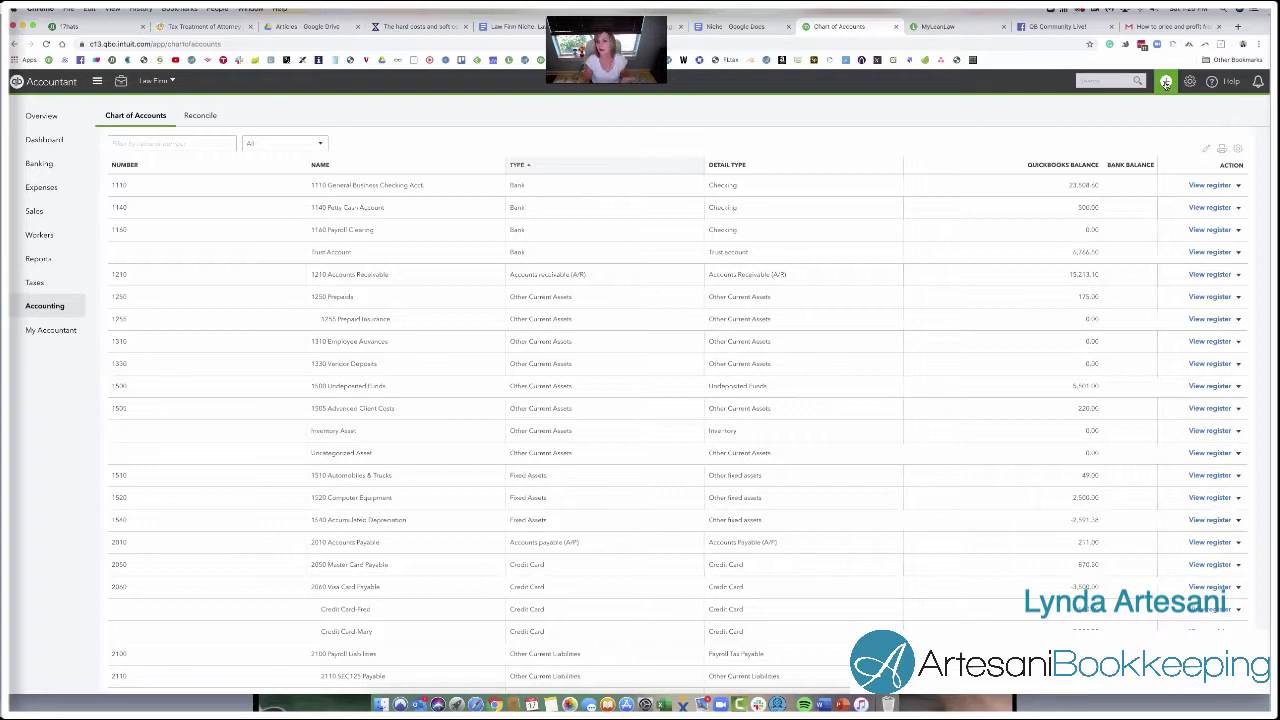
Switch to QuickBooks and create a new bill with Manhattan Court Reporting as the vendor
click(1165, 82)
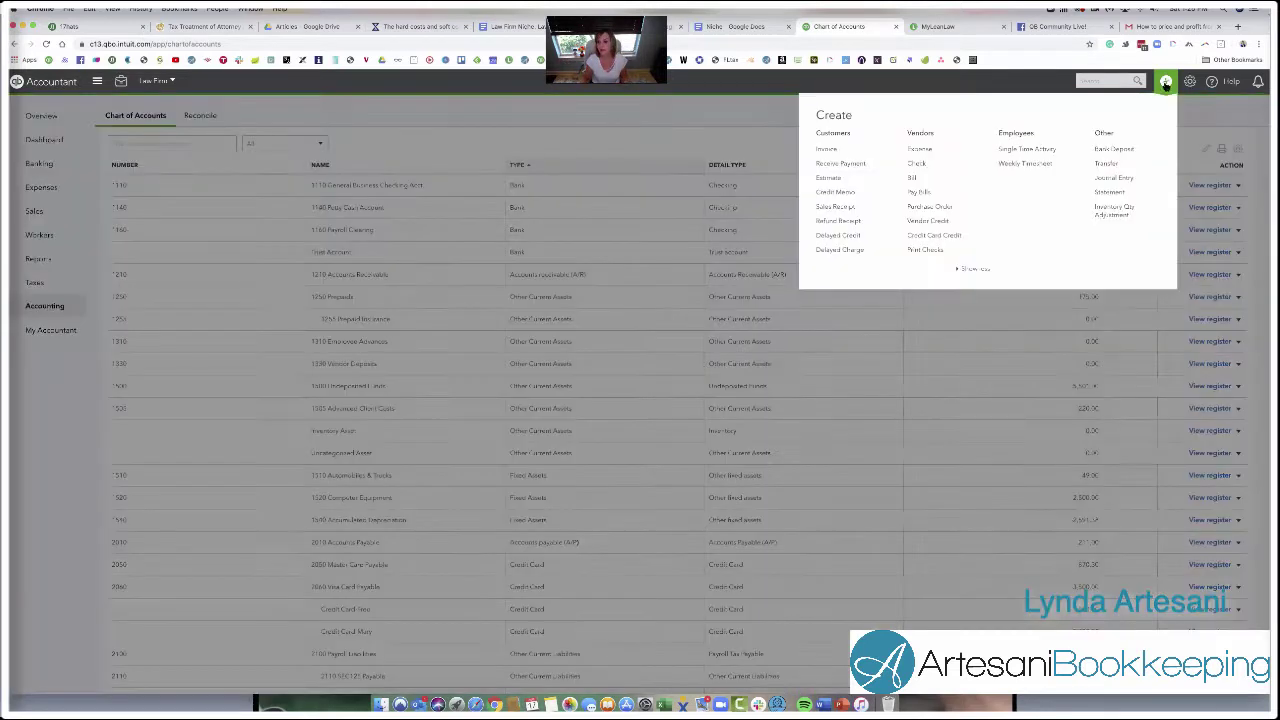
click(912, 178)
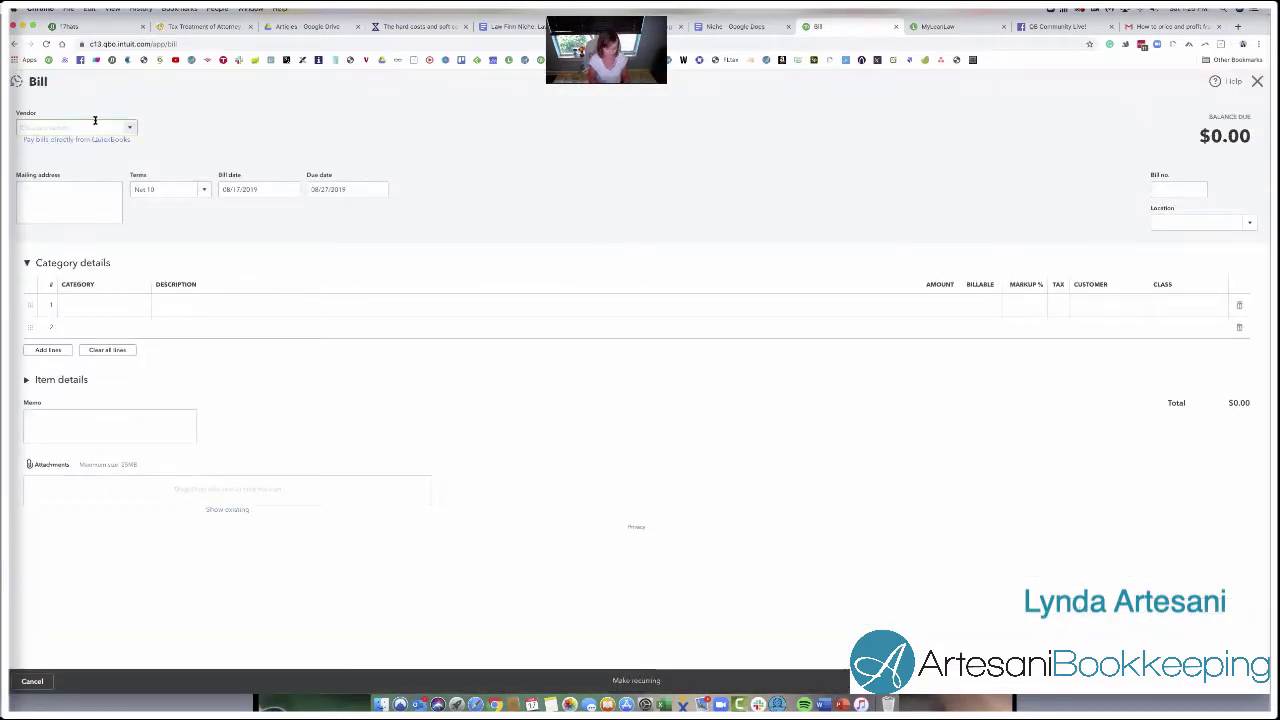
text(C)
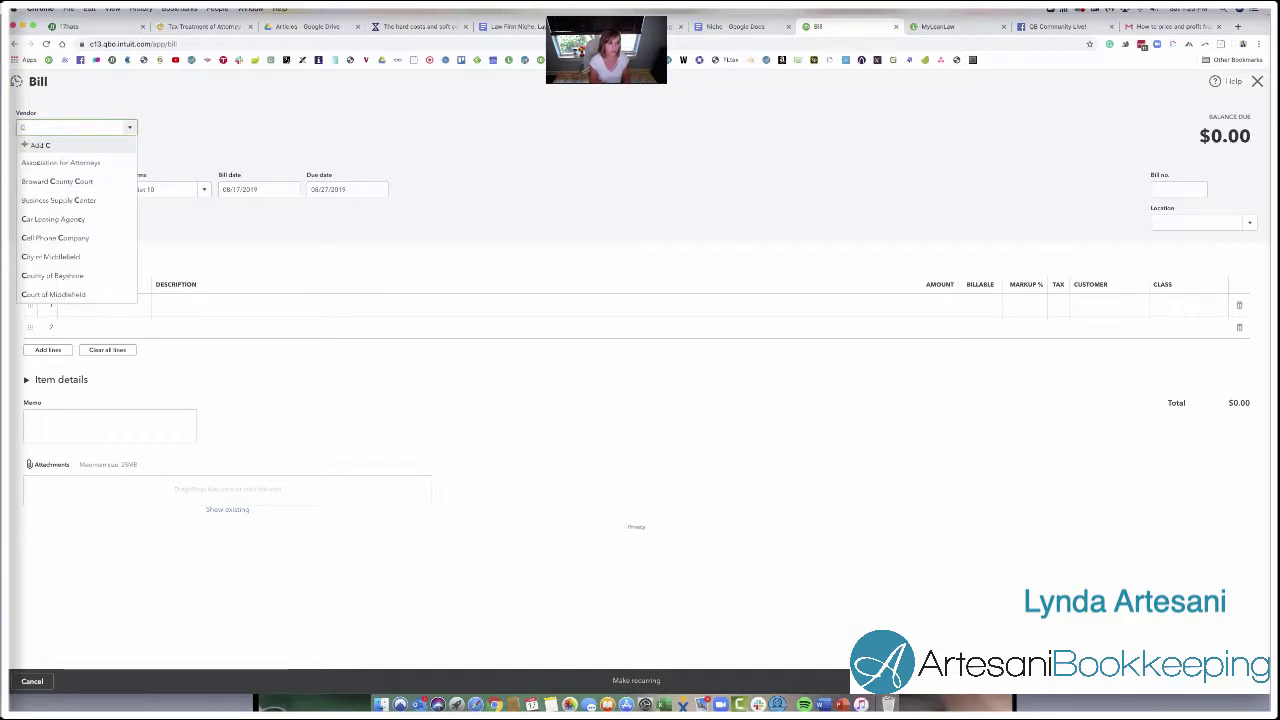
text(lurt Re)
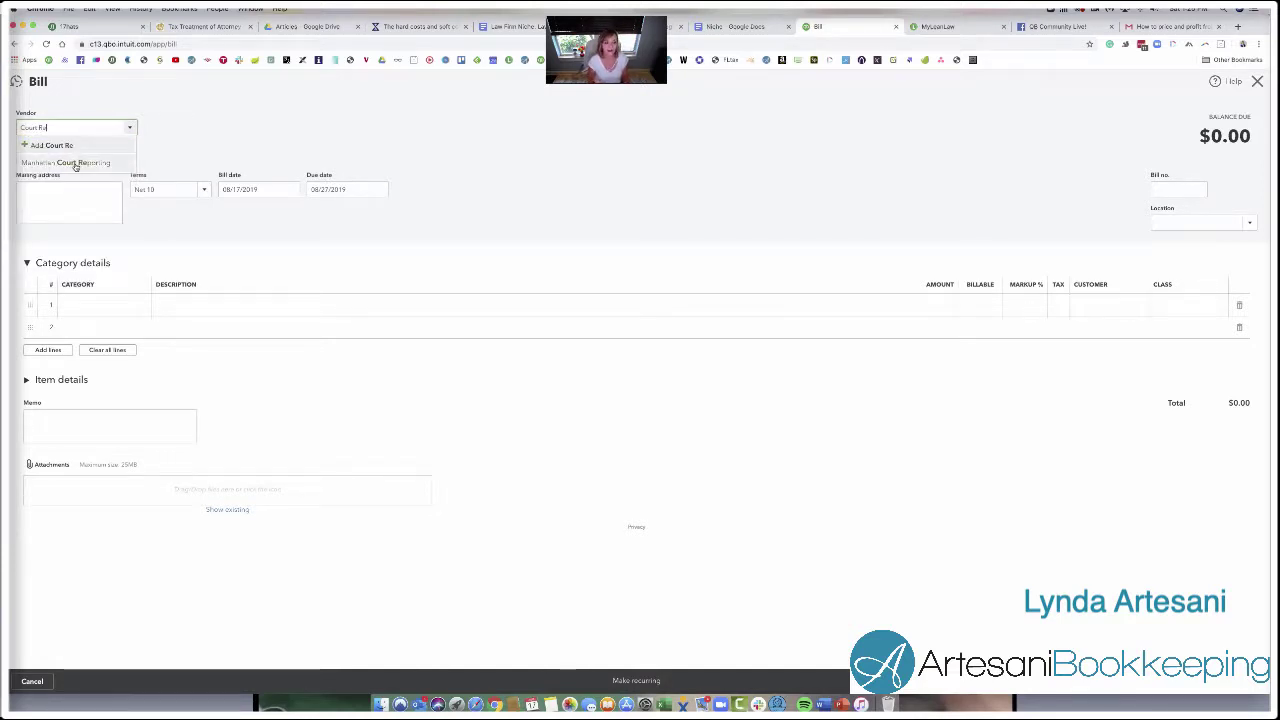
click(76, 163)
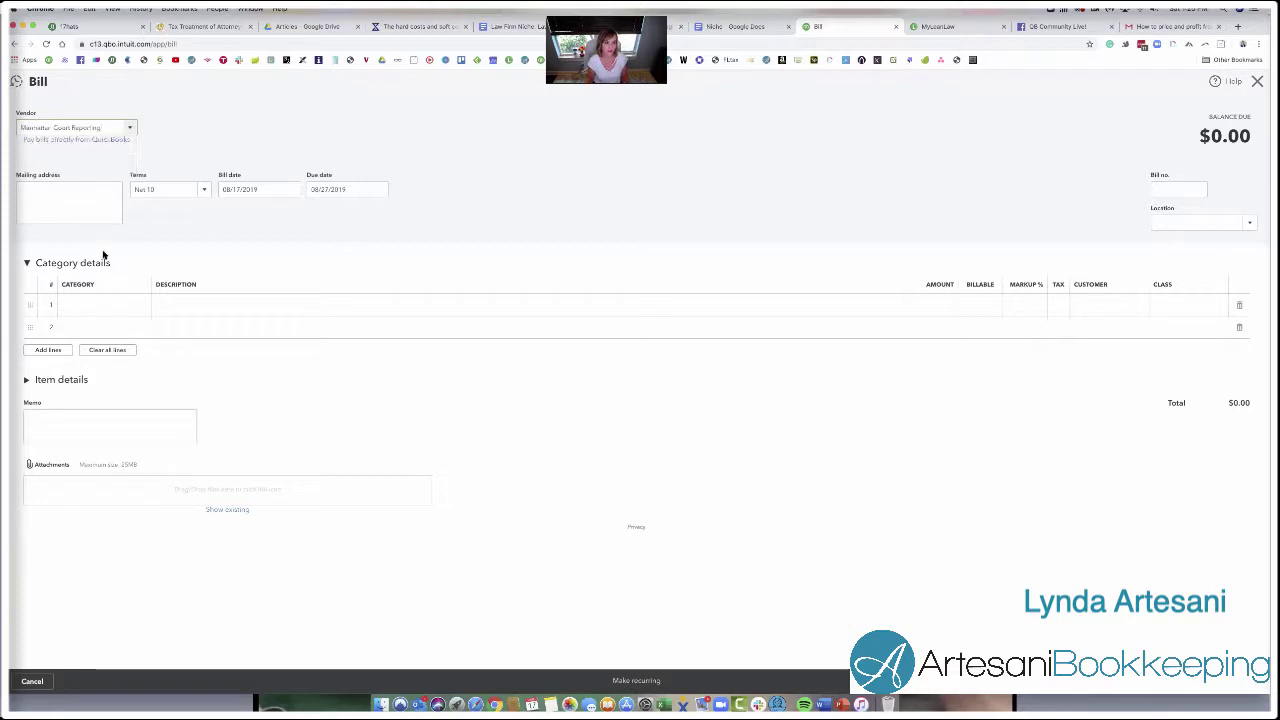
Set the first category line of the bill to 1505 Advanced Client Costs
click(113, 305)
text(adv)
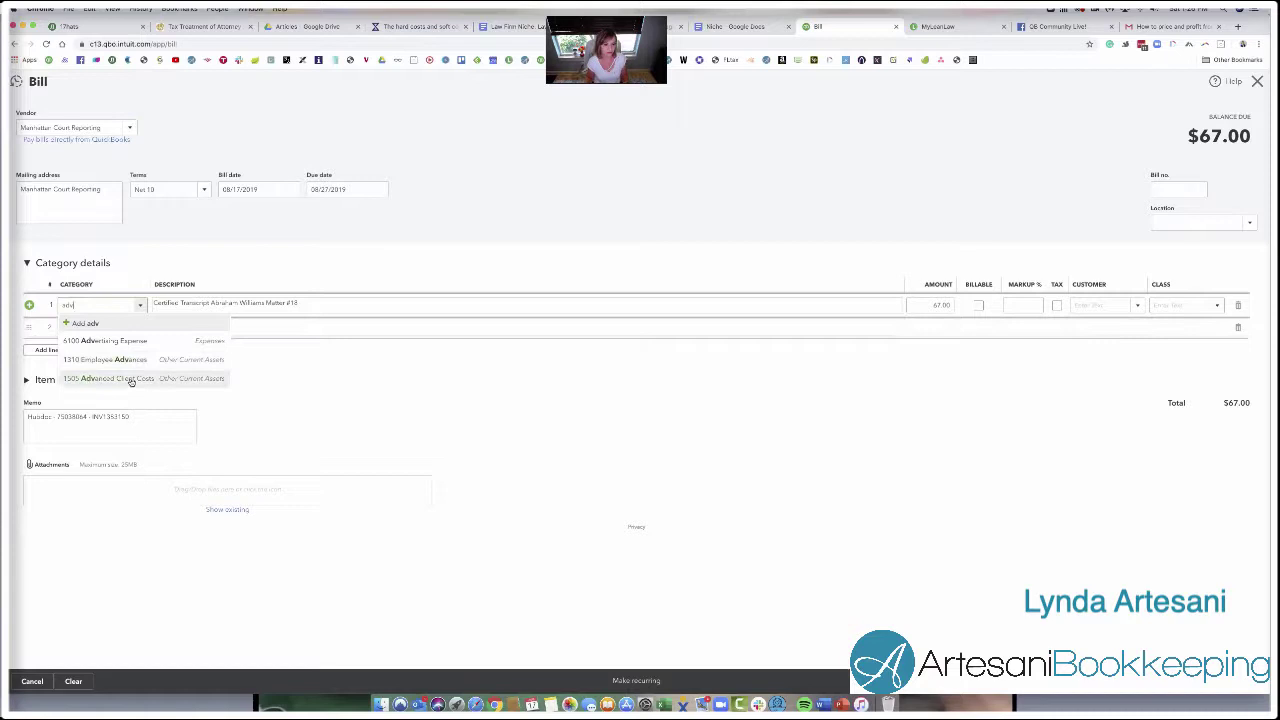
click(130, 379)
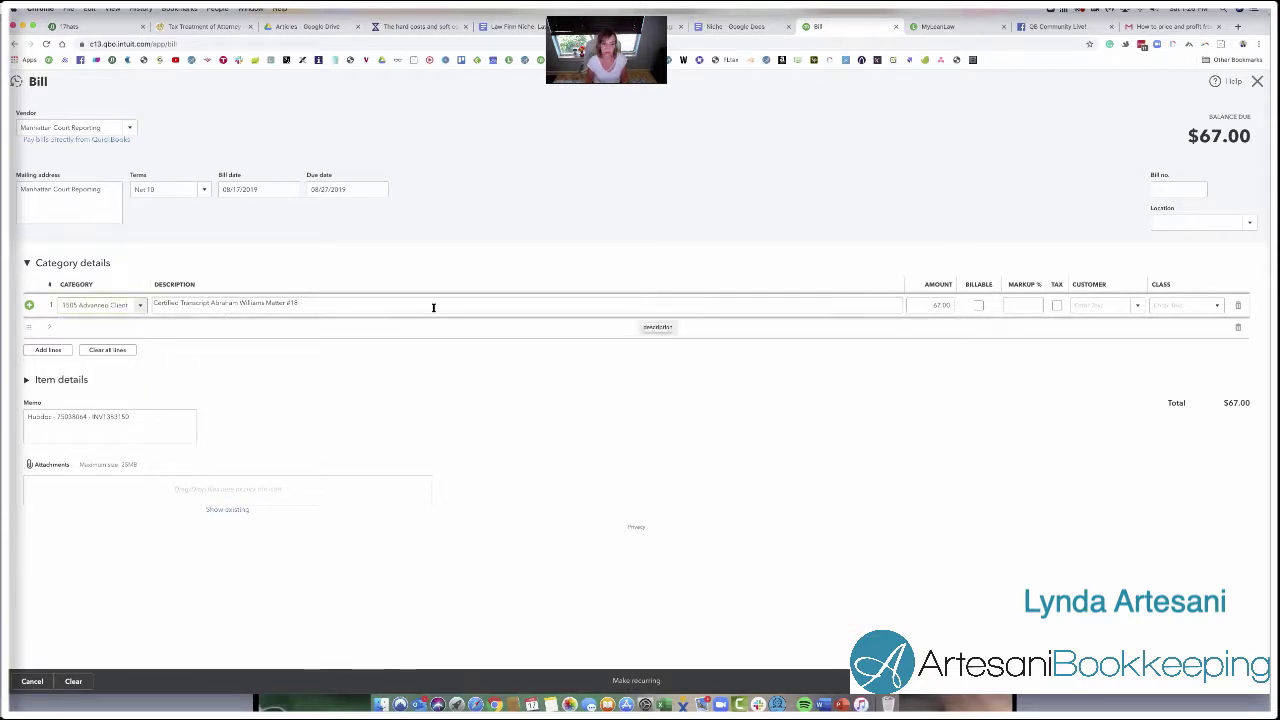
Replace the client name and matter number after "Certified Transcript" in the line description with the new case's two party names
click(315, 305)
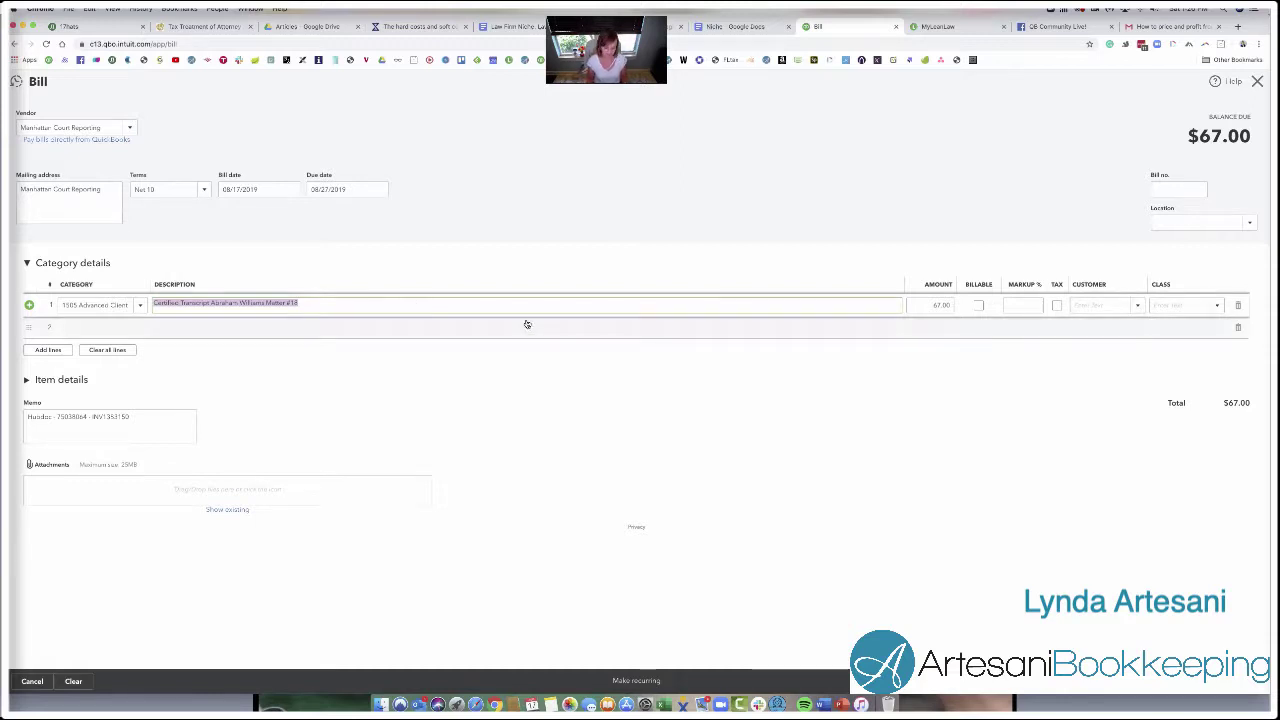
click(317, 301)
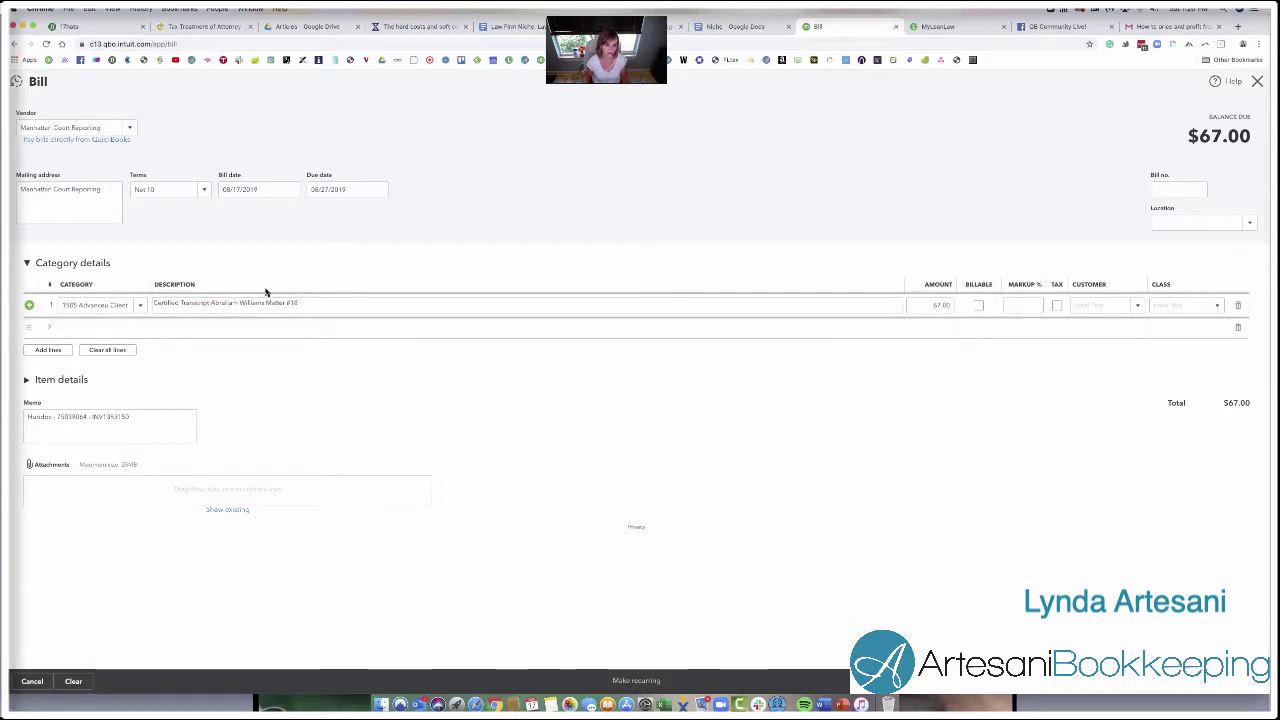
triple_click(214, 301)
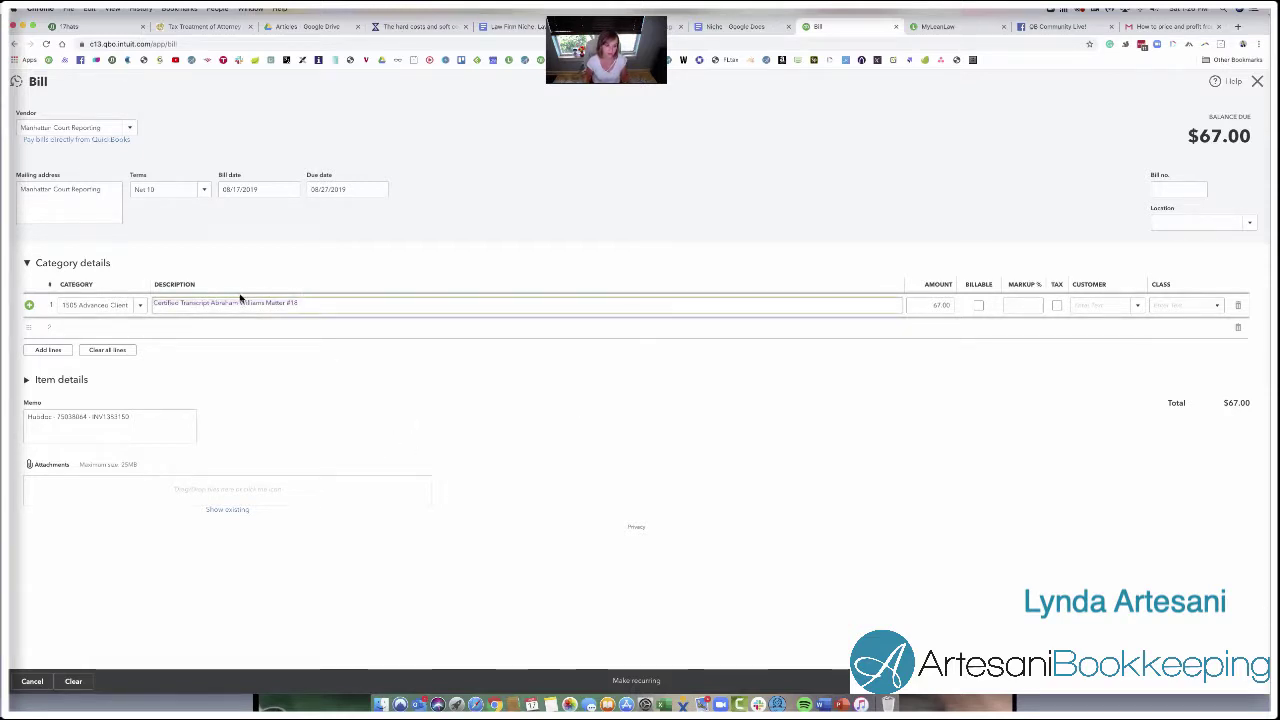
drag(240, 298, 211, 303)
text(Mary Smit)
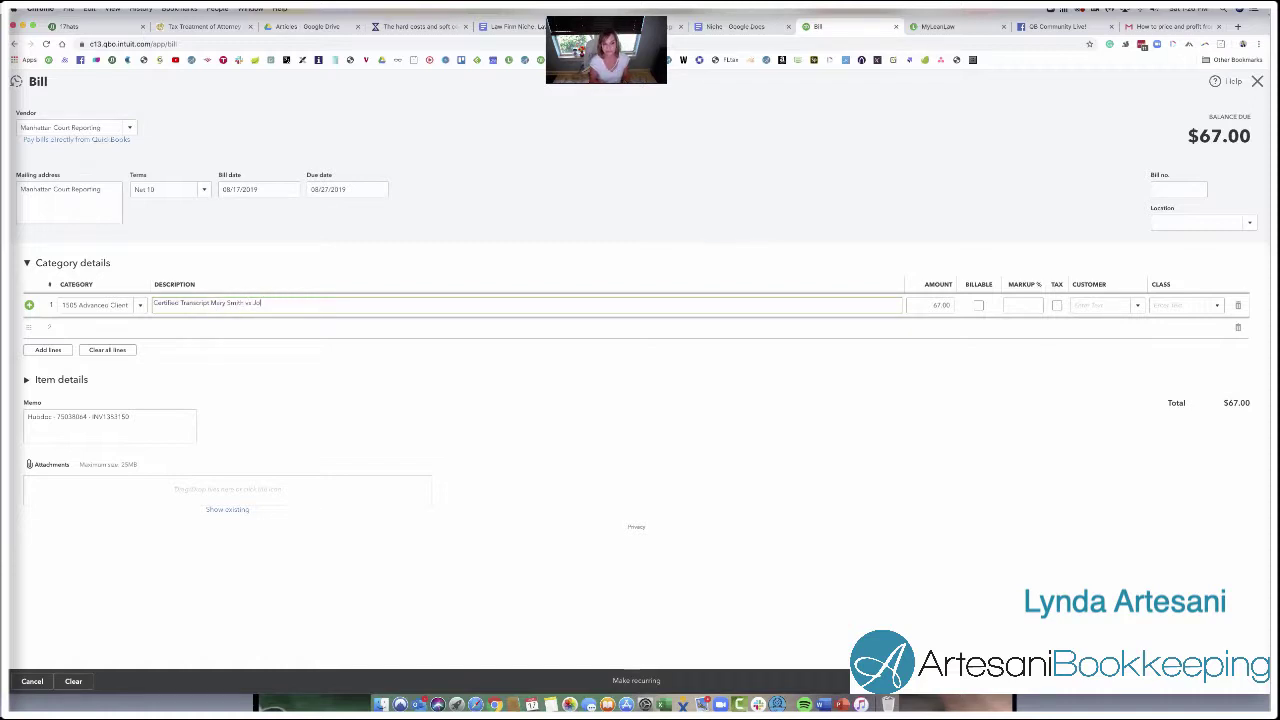
text(h vs John Jones)
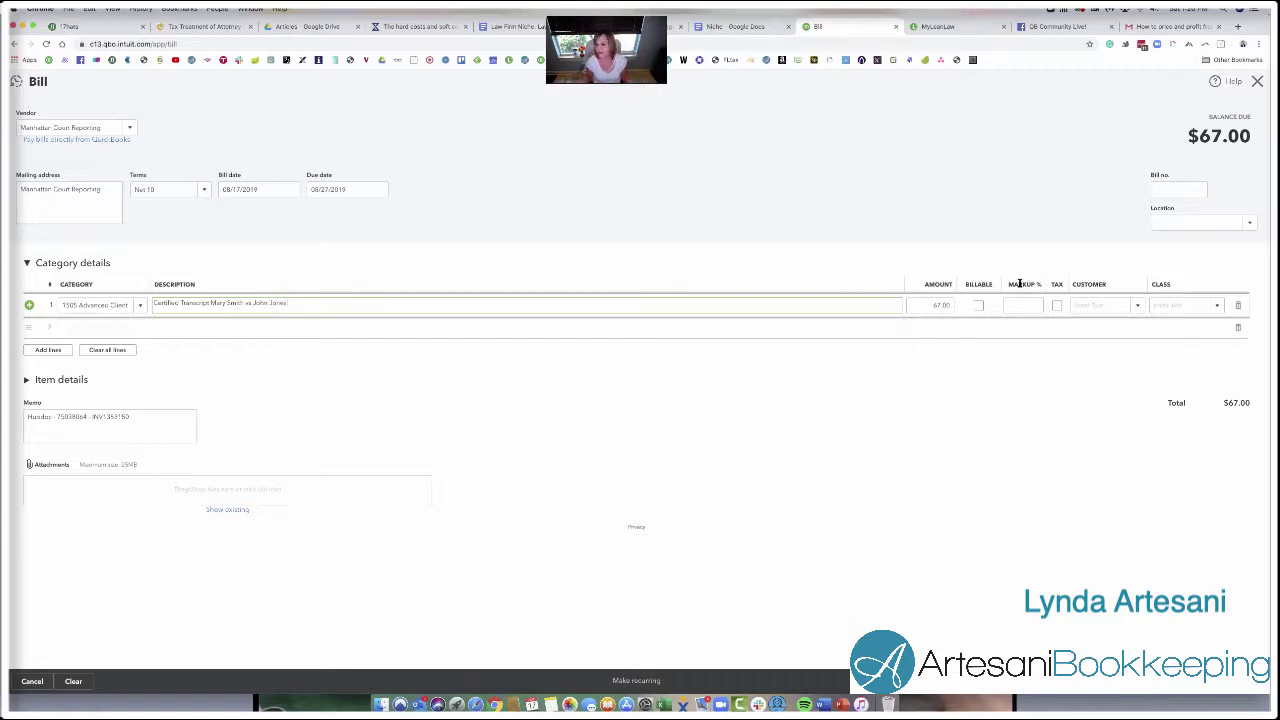
Assign the bill line to client 10002's Estate Planning sub-customer and save the bill
click(1085, 305)
text(ma)
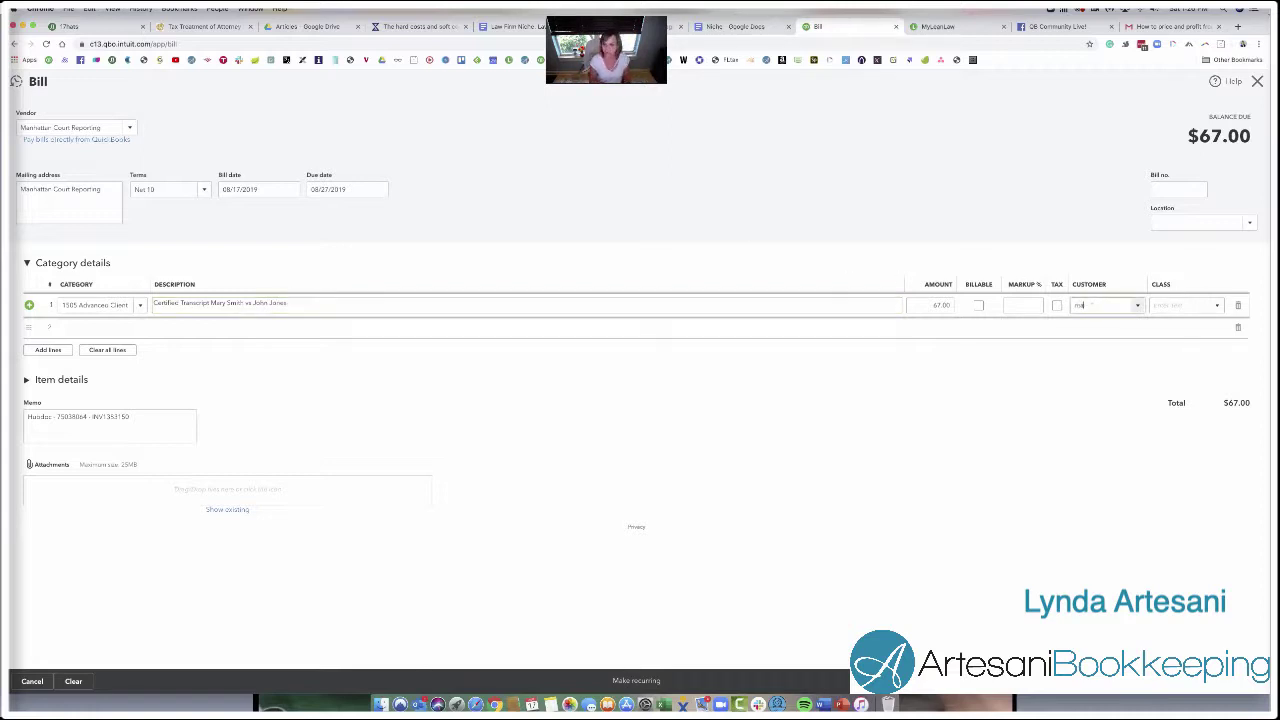
text(ry)
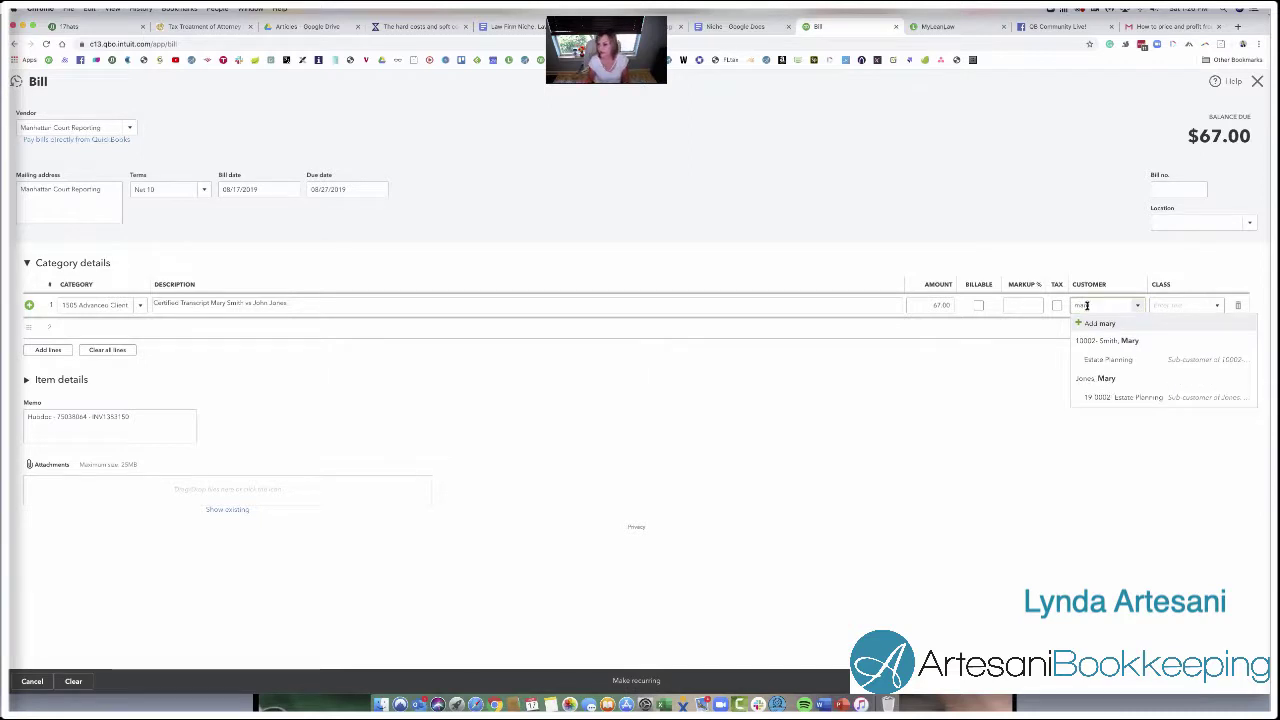
click(1094, 361)
click(1223, 492)
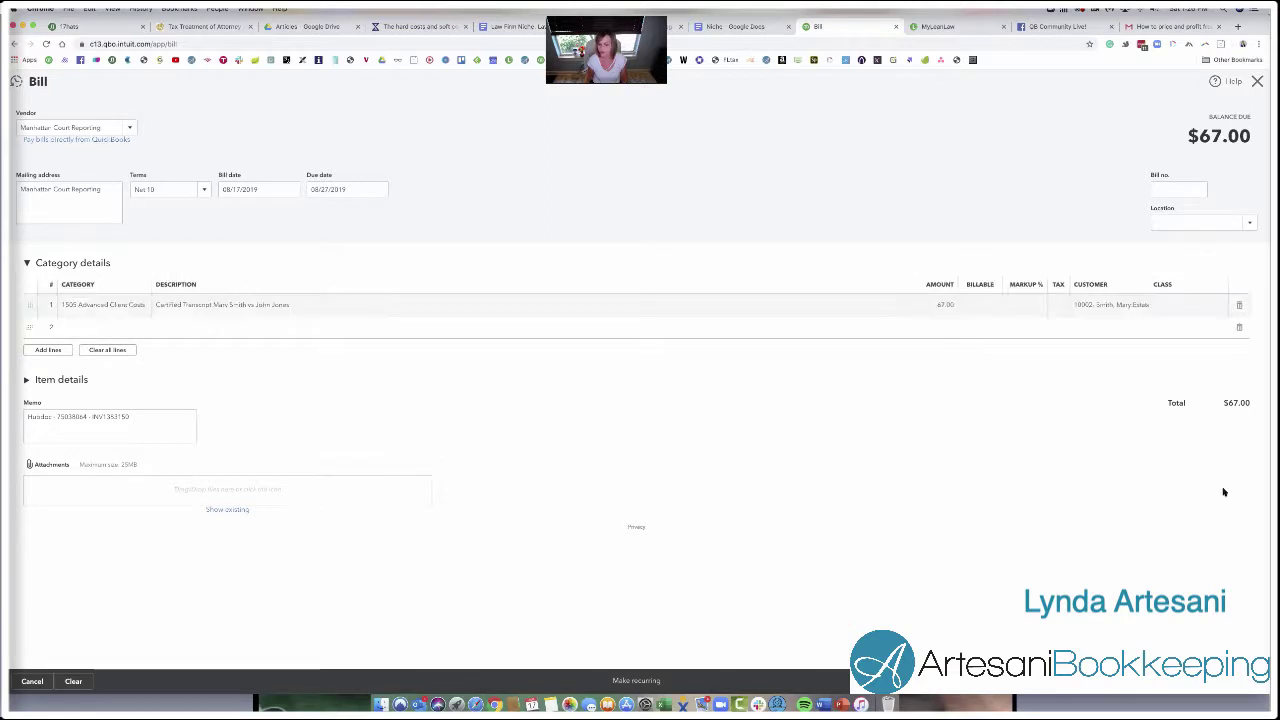
Reload the expense list in LeanLaw and open the $125.00 check expense in QuickBooks
click(931, 27)
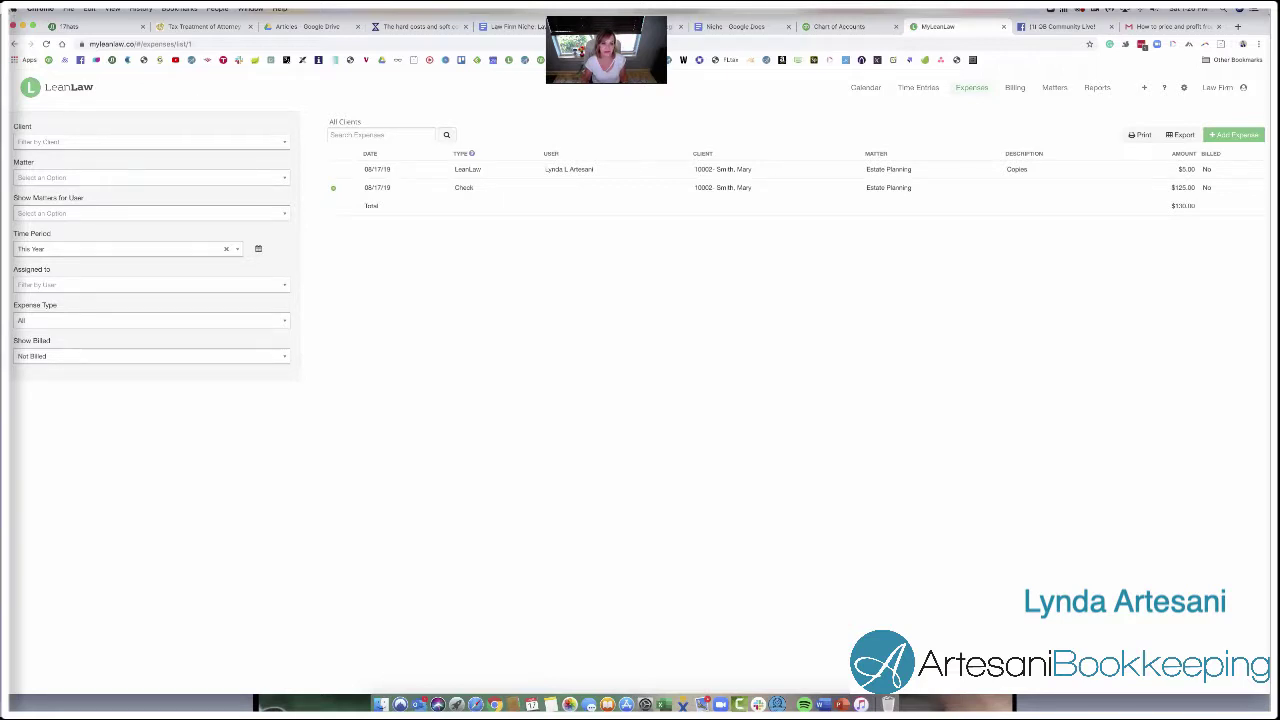
click(45, 43)
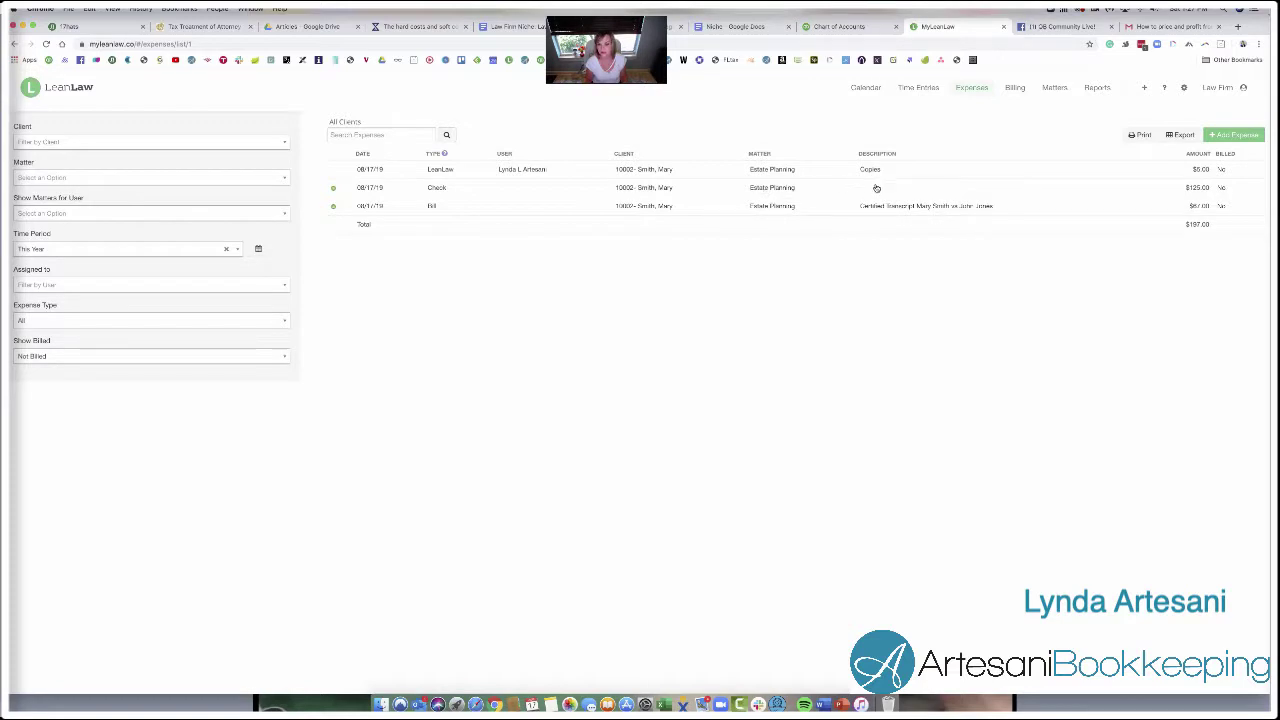
click(780, 190)
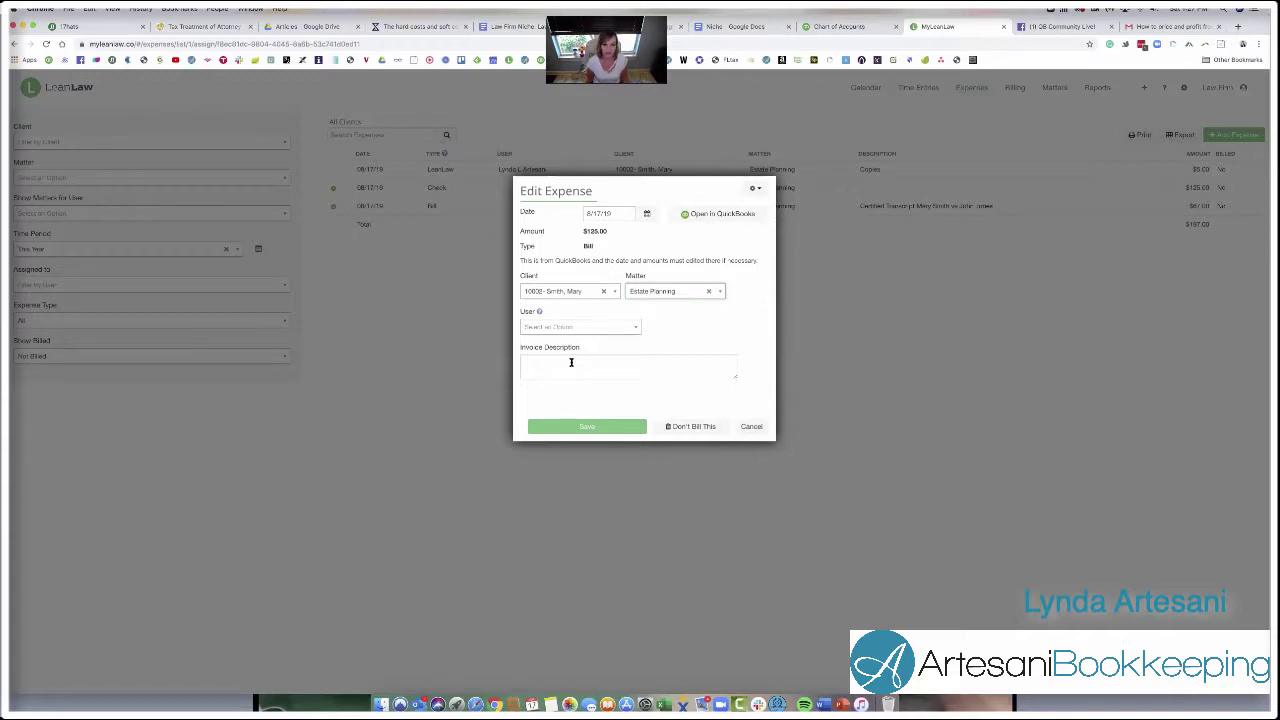
click(717, 214)
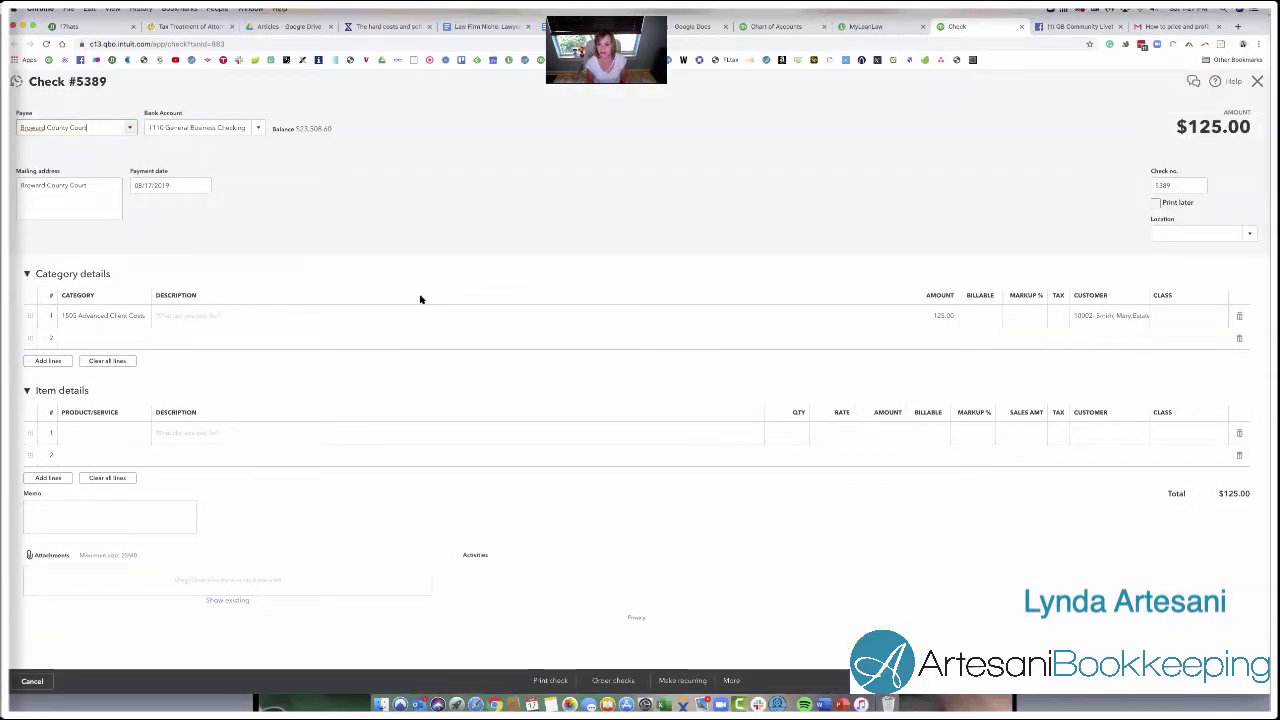
Enter "Court filing fees" as the description of the check's Advanced Client Costs line and save the check
click(206, 314)
text(Court filing)
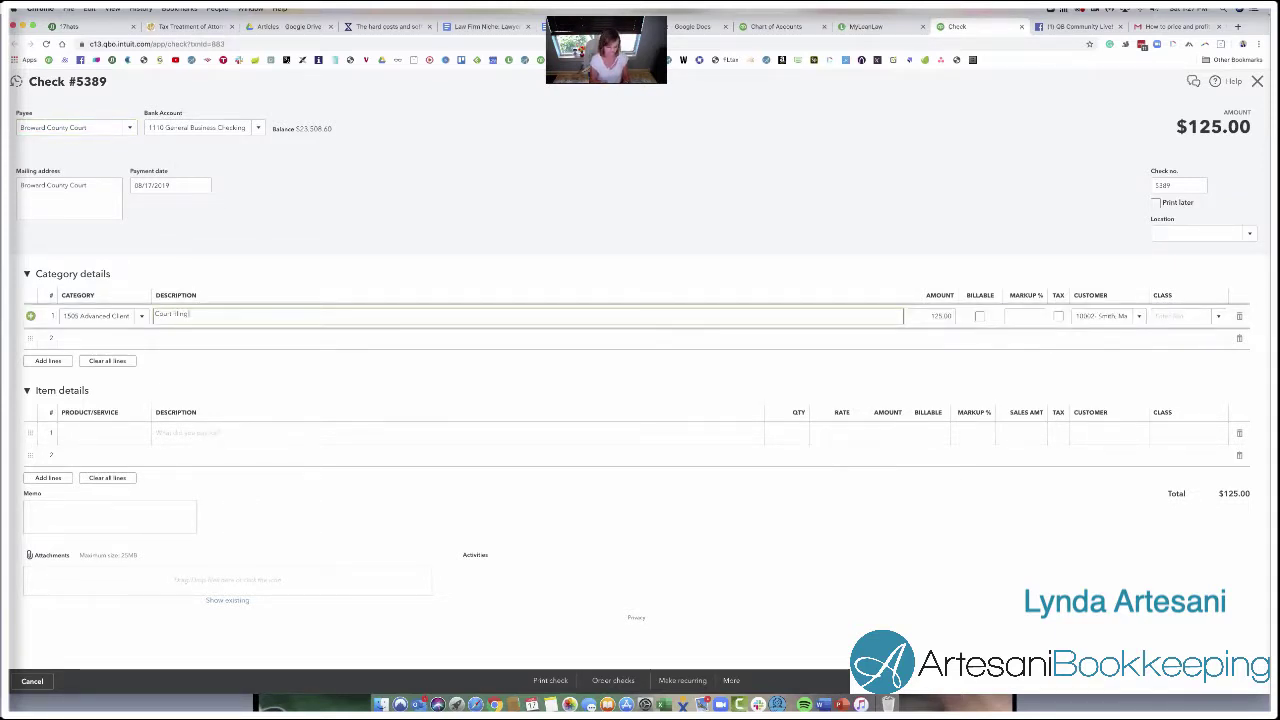
text( fees)
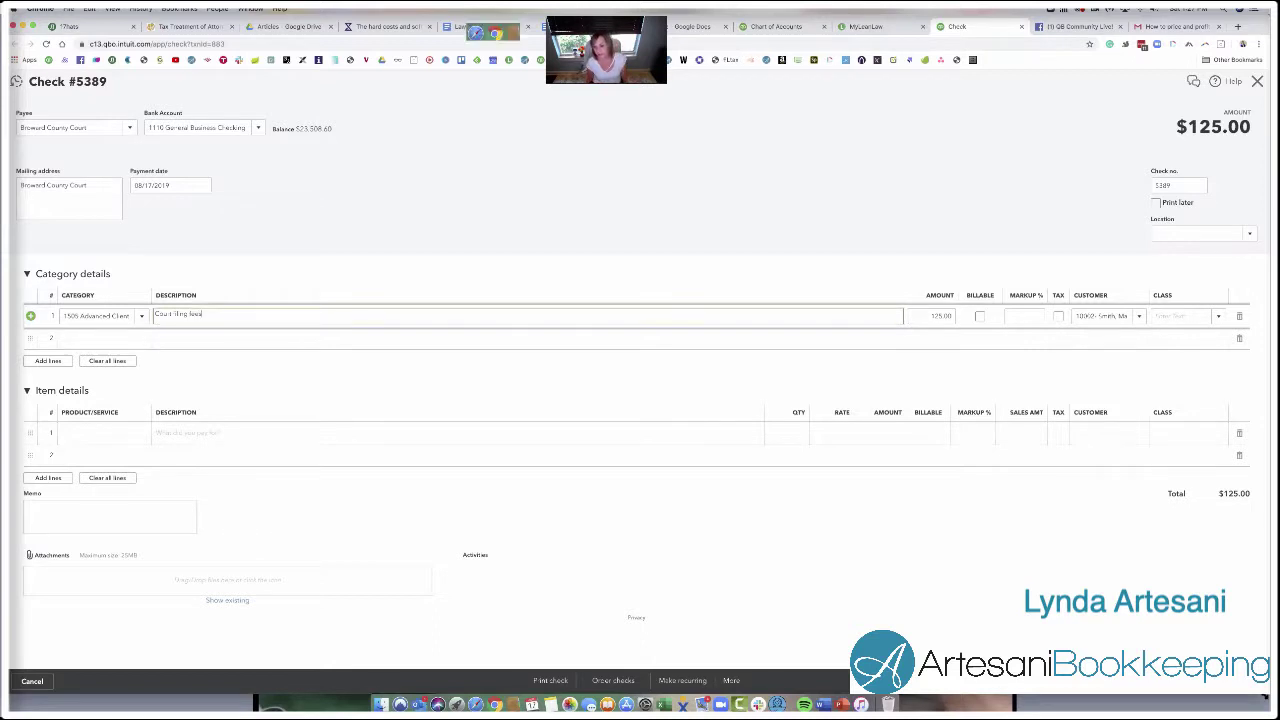
key(Return)
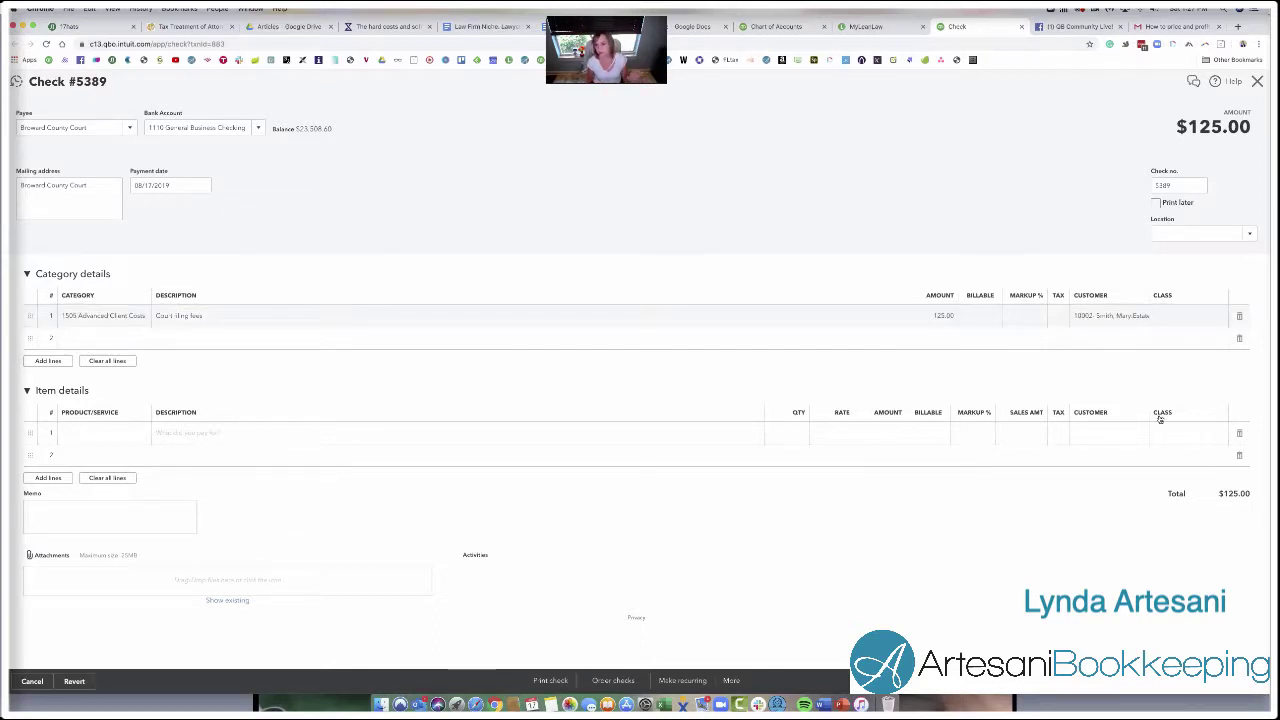
key(ctrl+alt+d)
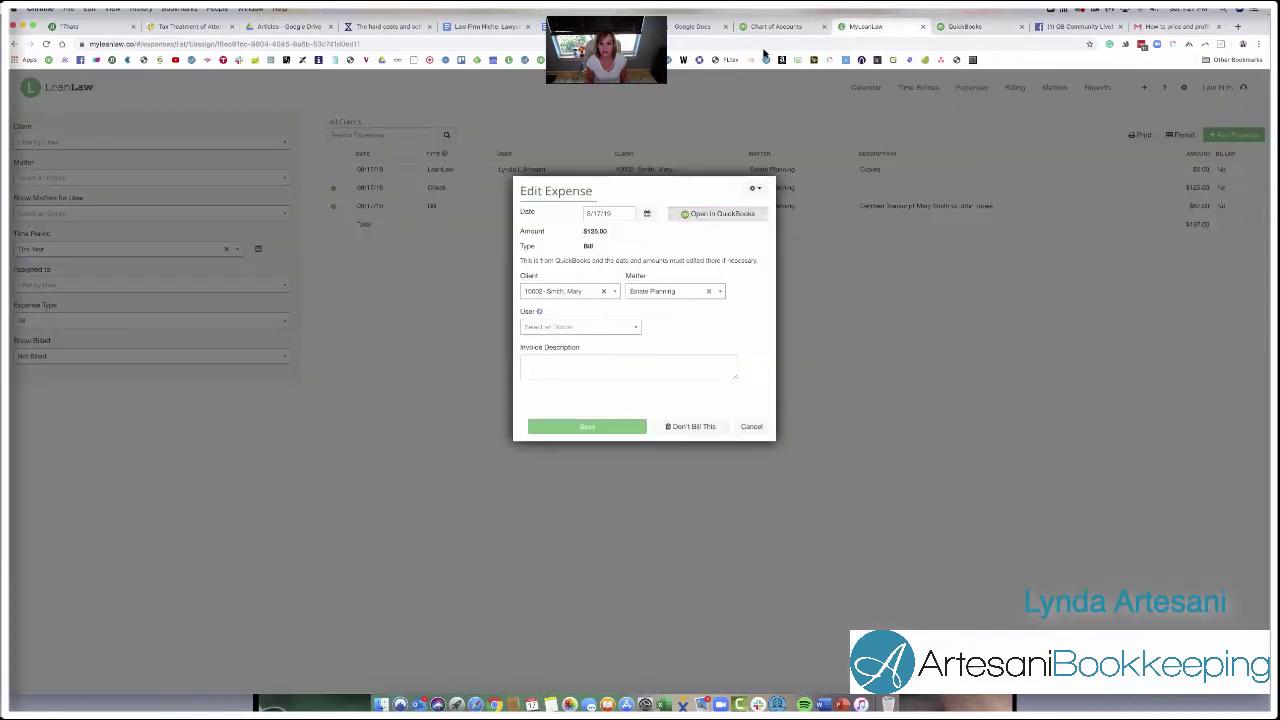
Return to LeanLaw, close the expense editor without saving, and reload the expense list
click(862, 26)
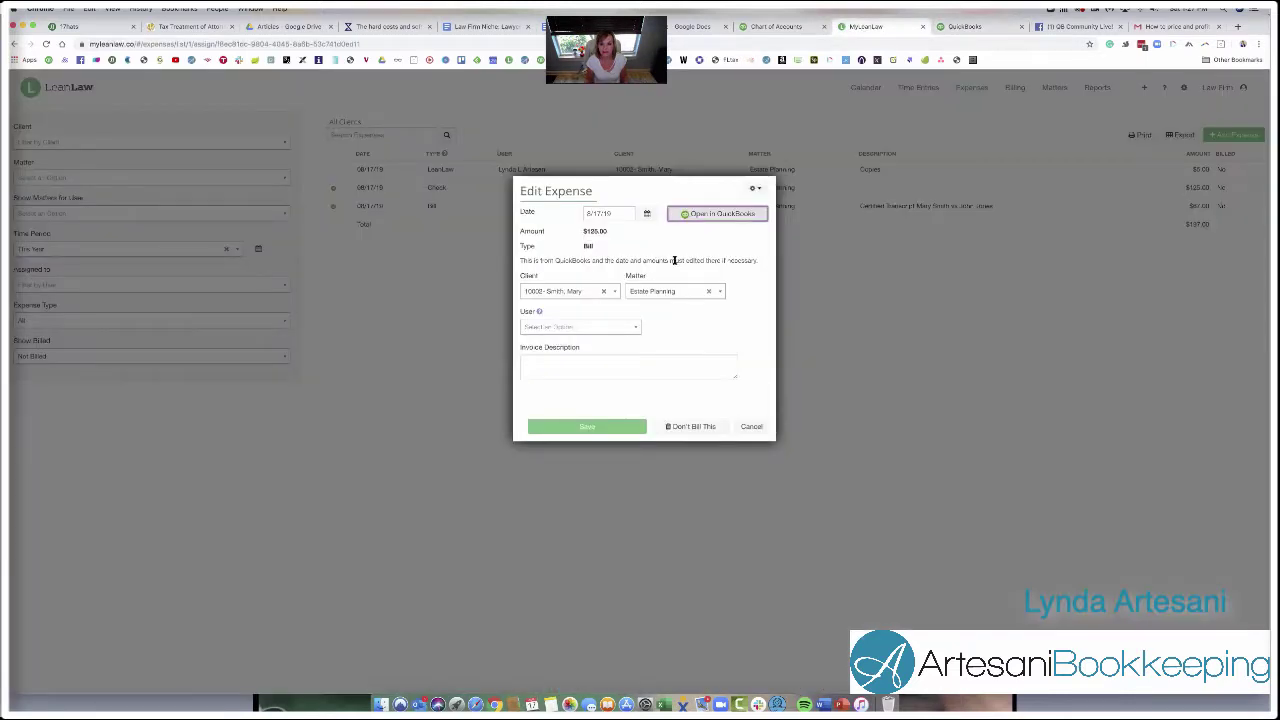
click(751, 426)
click(46, 44)
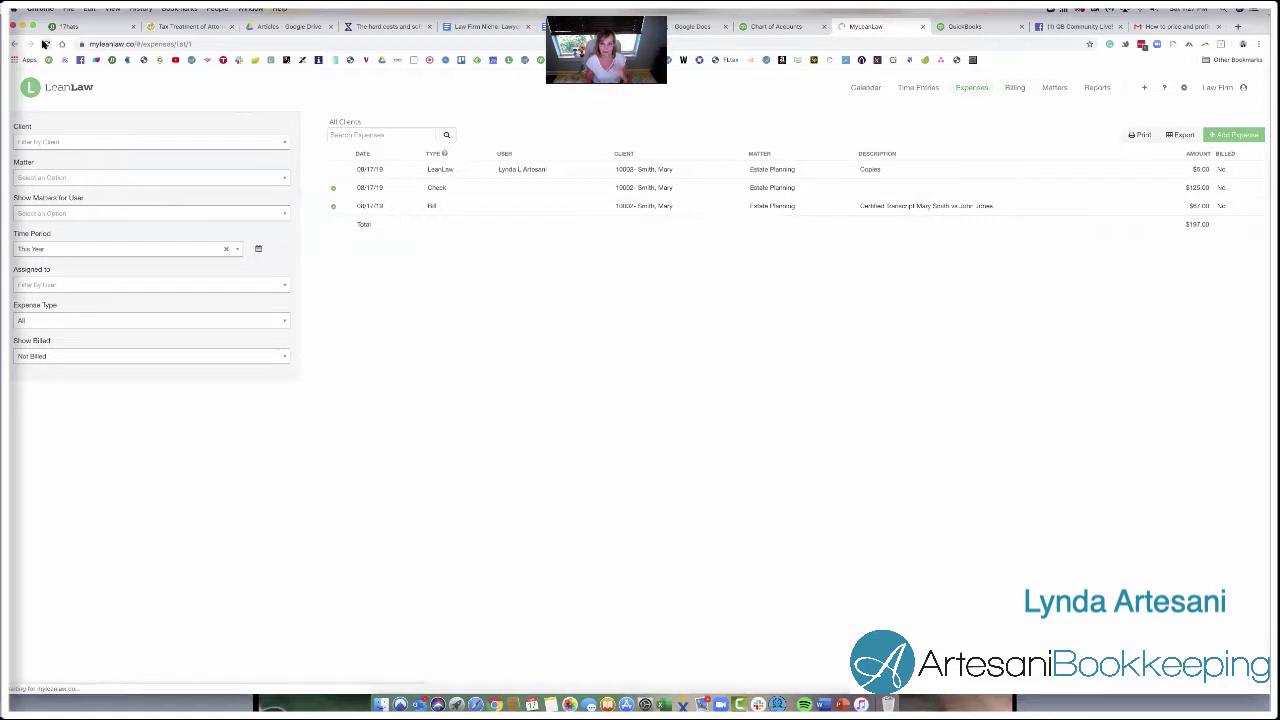